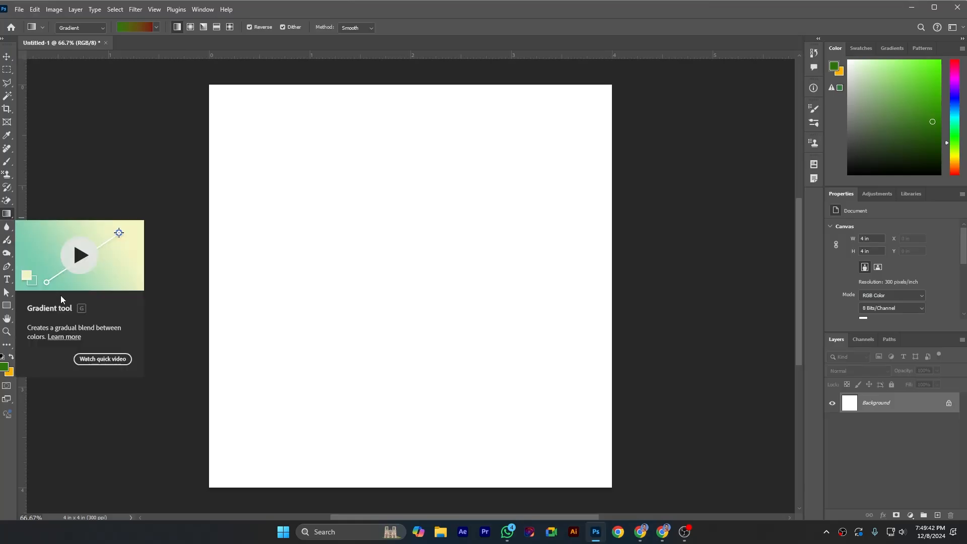
Step: Draw a linear green-to-red gradient diagonally across the canvas from near its upper-left corner to near its lower-right corner
right_click(9, 218)
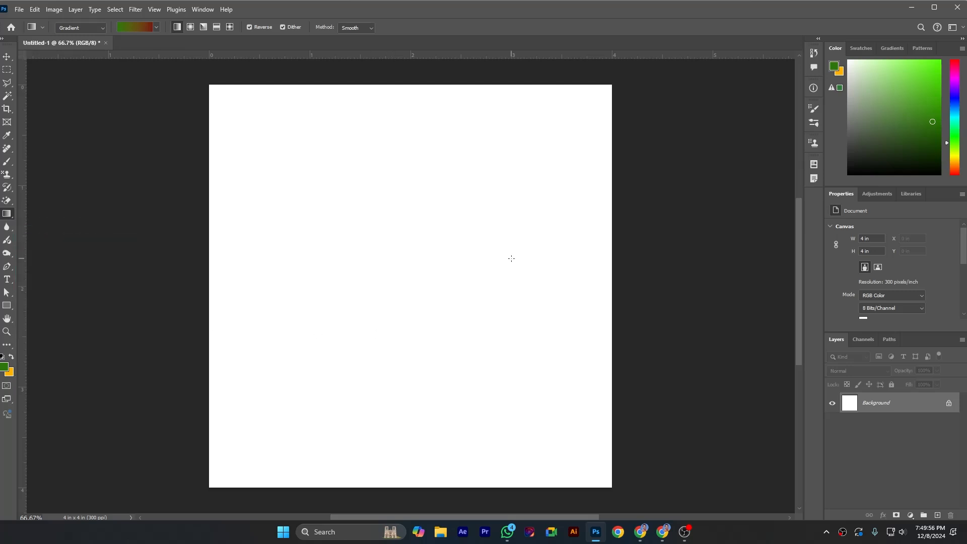
left_click_drag(226, 103, 565, 436)
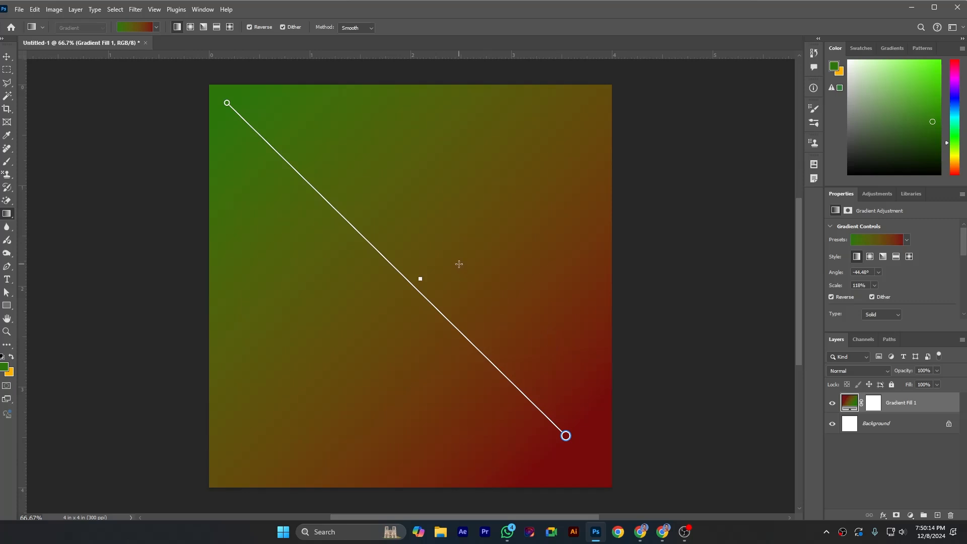
Step: Try a blue gradient preset on the fill, followed by a coral-to-pink preset
left_click(156, 27)
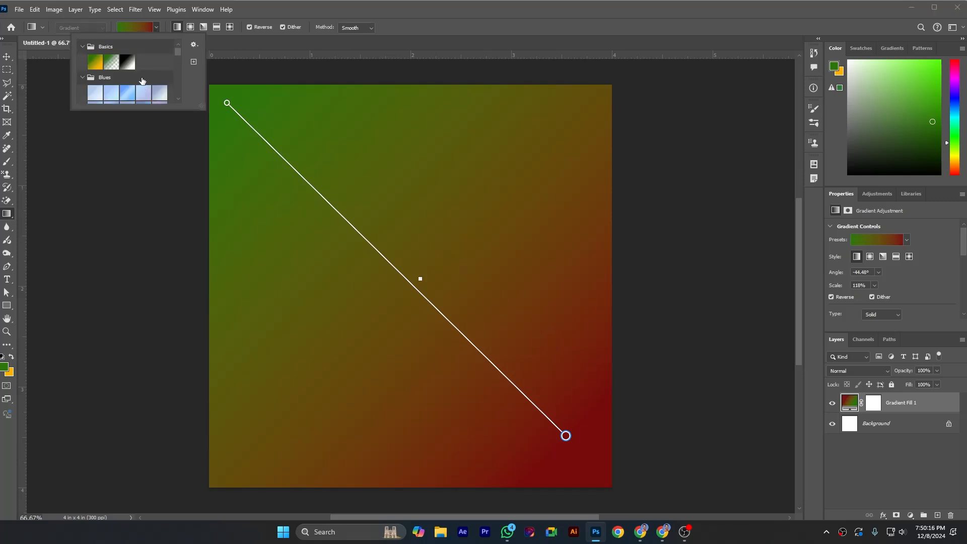
scroll(109, 89, "down", 1)
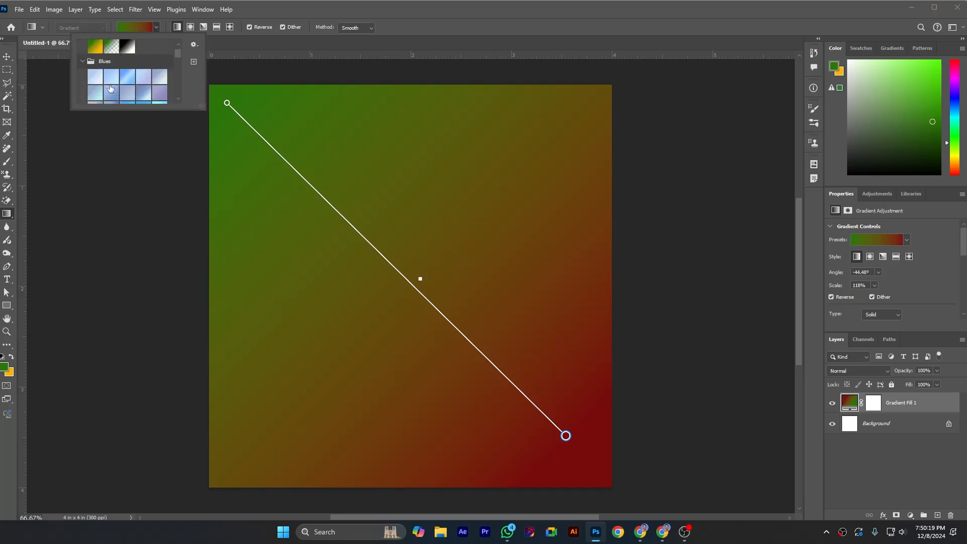
left_click(127, 77)
scroll(127, 79, "down", 1)
scroll(126, 80, "down", 5)
left_click(128, 81)
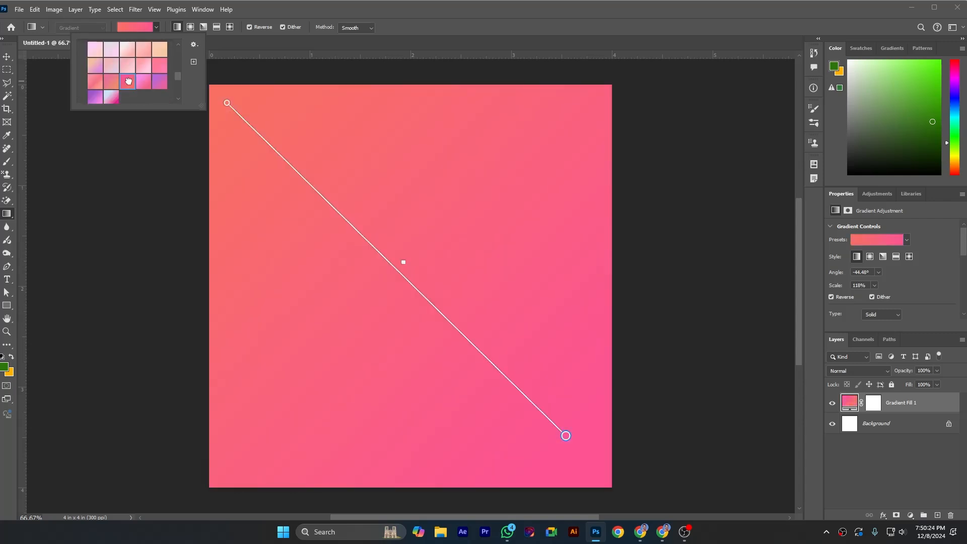
Step: Expand the Cloud and Iridescent preset groups and try the aqua-to-pink Iridescent gradient on the fill
scroll(129, 82, "down", 5)
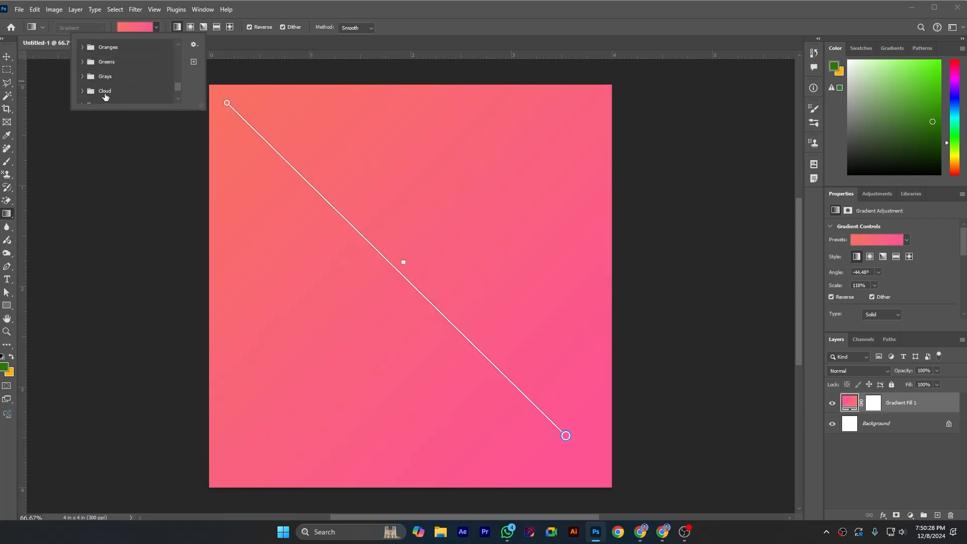
left_click(81, 93)
scroll(101, 94, "down", 3)
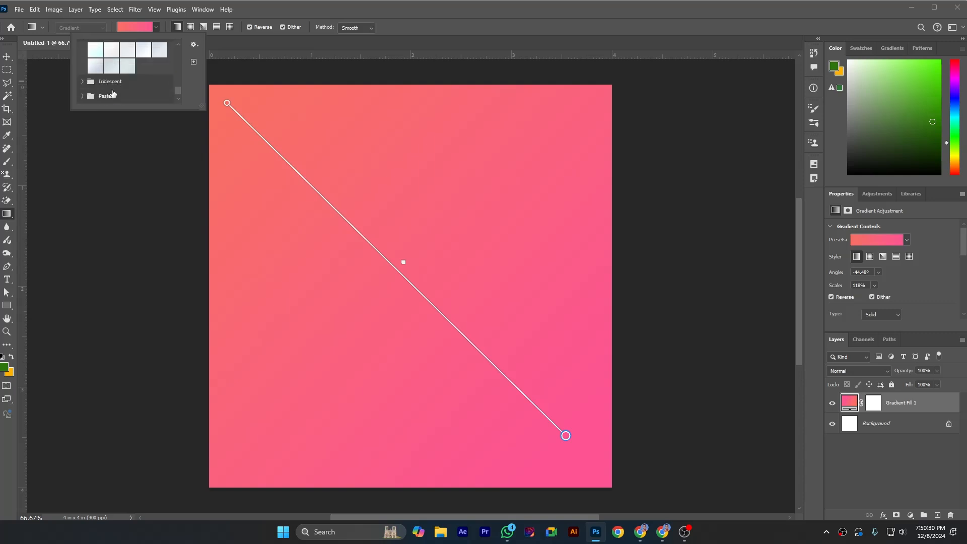
left_click(83, 82)
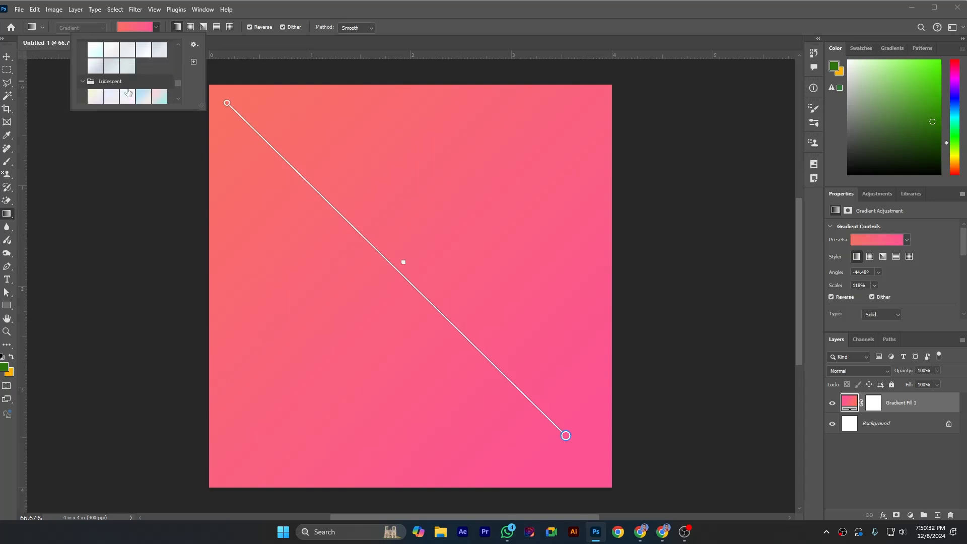
left_click(157, 91)
Step: Apply the red-to-yellow gradient preset from the Oranges group to the fill
scroll(140, 93, "up", 10)
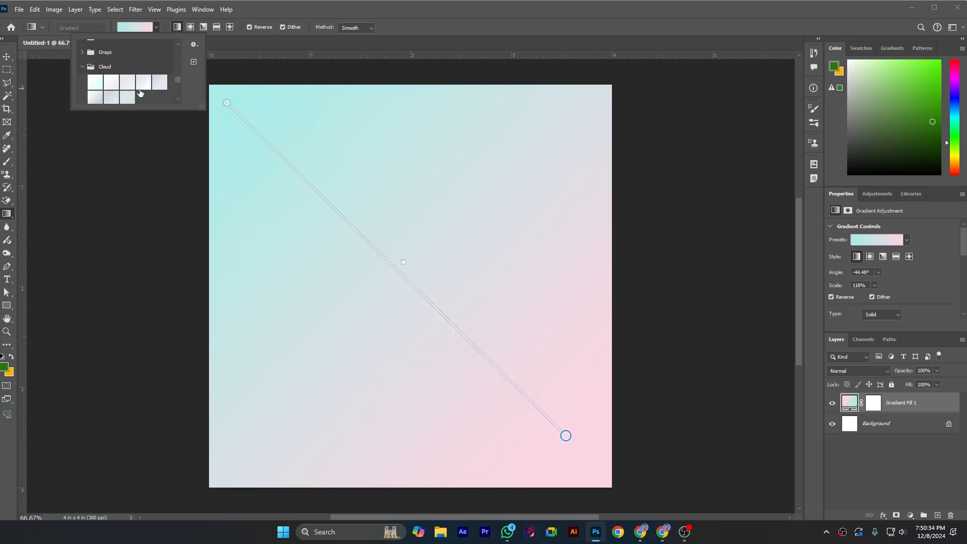
scroll(139, 89, "up", 1)
left_click(83, 81)
scroll(131, 94, "down", 3)
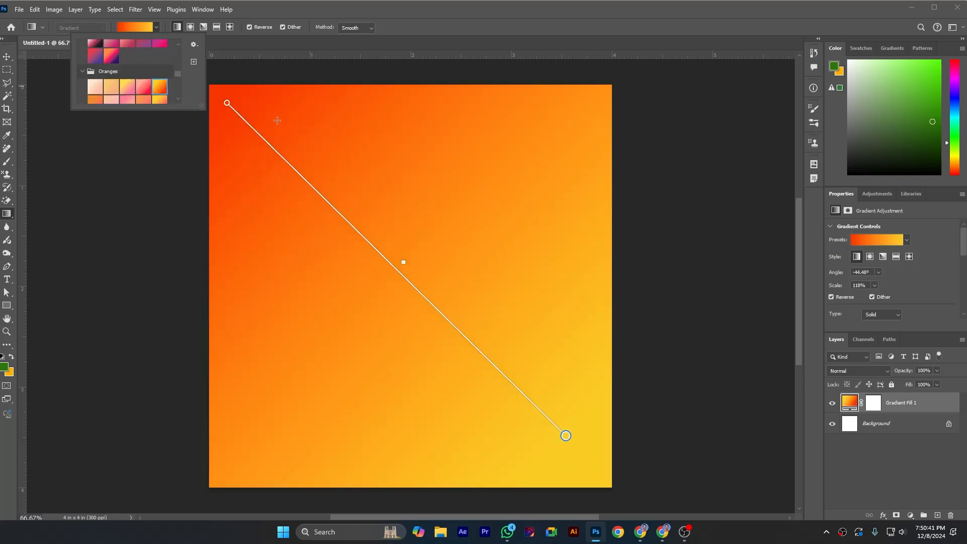
left_click(156, 28)
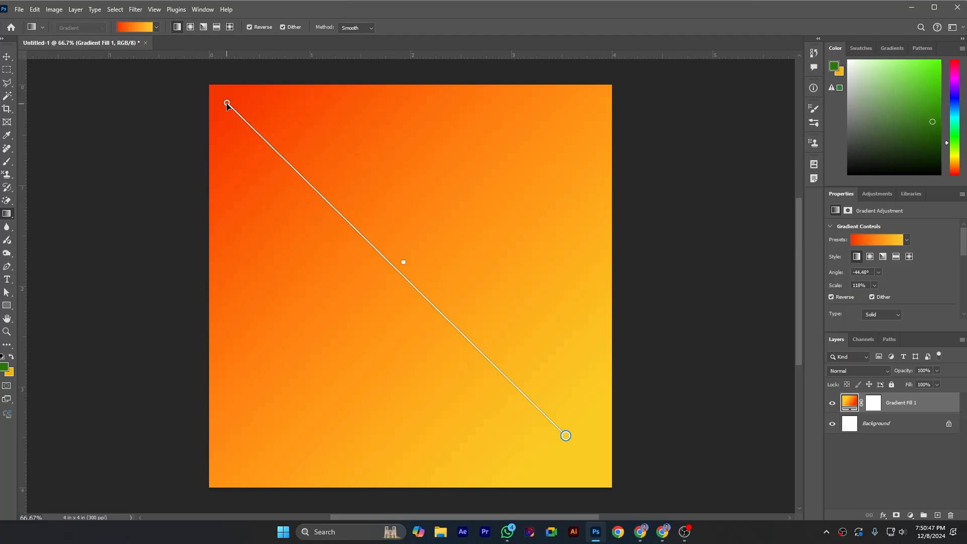
Step: Adjust the diagonal gradient line by moving its red endpoint inward, shifting the midpoint and extending the yellow endpoint, for a scale of about 110%
left_click_drag(226, 103, 248, 127)
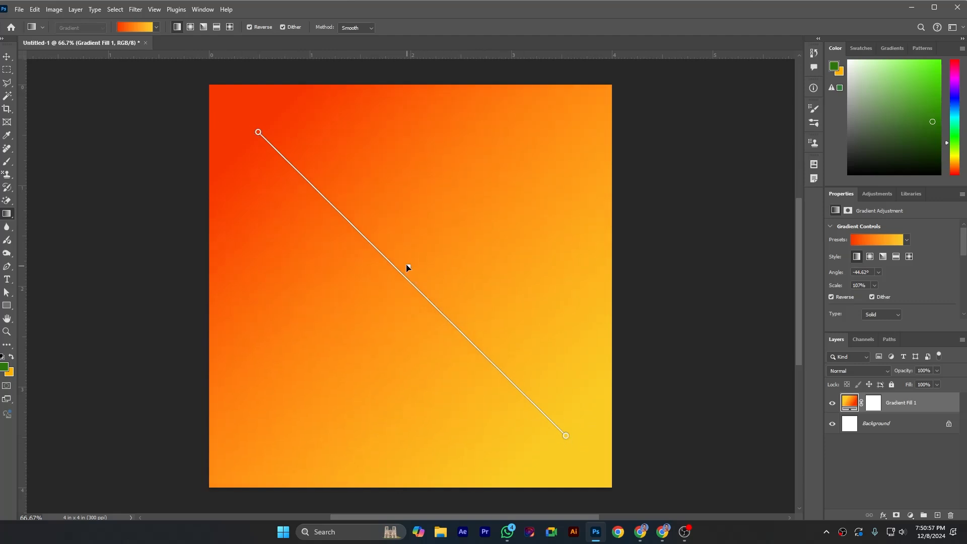
mouse_move(435, 287)
left_mouse_down()
mouse_move(512, 355)
mouse_move(334, 164)
mouse_move(382, 207)
mouse_move(420, 264)
mouse_move(333, 175)
mouse_move(451, 286)
mouse_move(384, 227)
mouse_move(492, 353)
mouse_move(429, 289)
left_mouse_up()
mouse_move(565, 435)
left_mouse_down()
mouse_move(373, 249)
mouse_move(572, 447)
left_mouse_up()
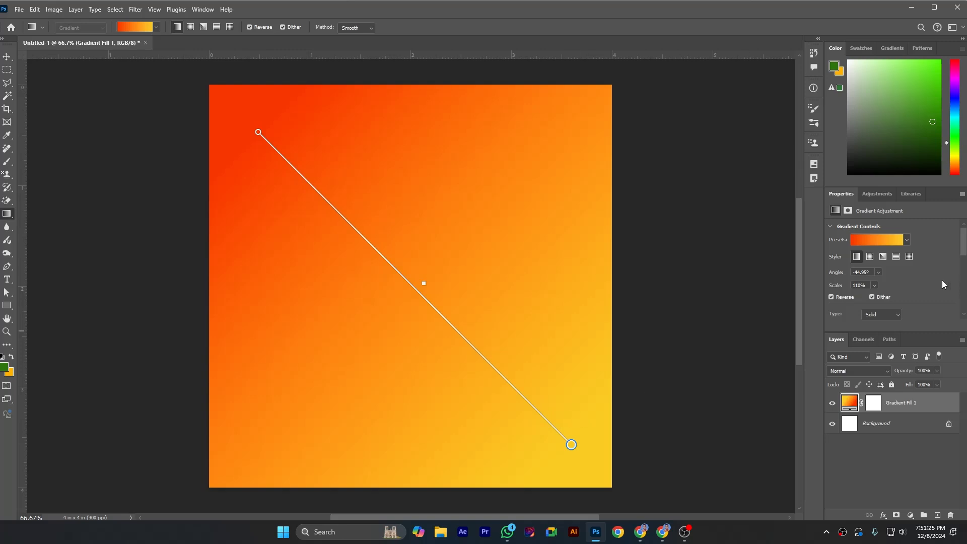
Step: Try adding and sliding a green colour stop near the yellow end of the gradient line, and remove it again
scroll(929, 280, "down", 1)
scroll(903, 258, "down", 1)
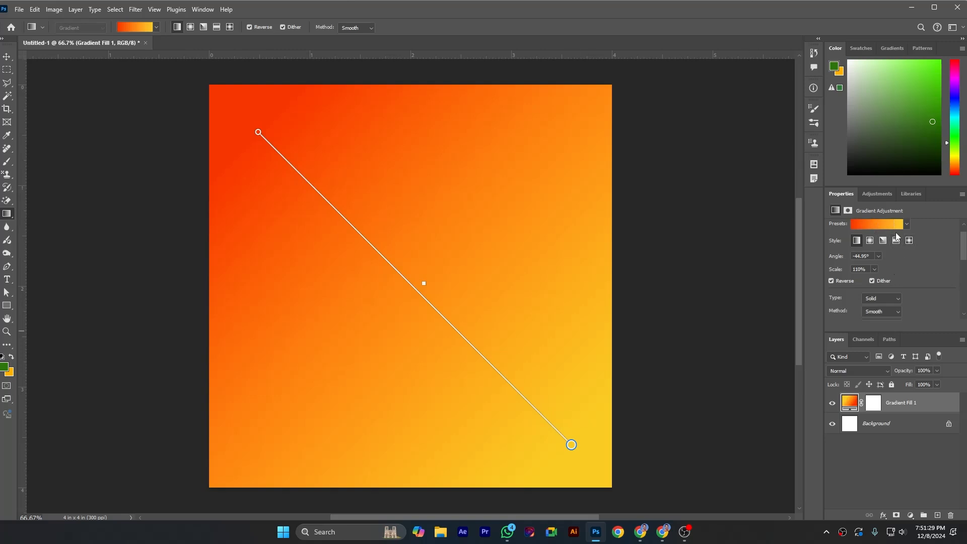
left_click(515, 397)
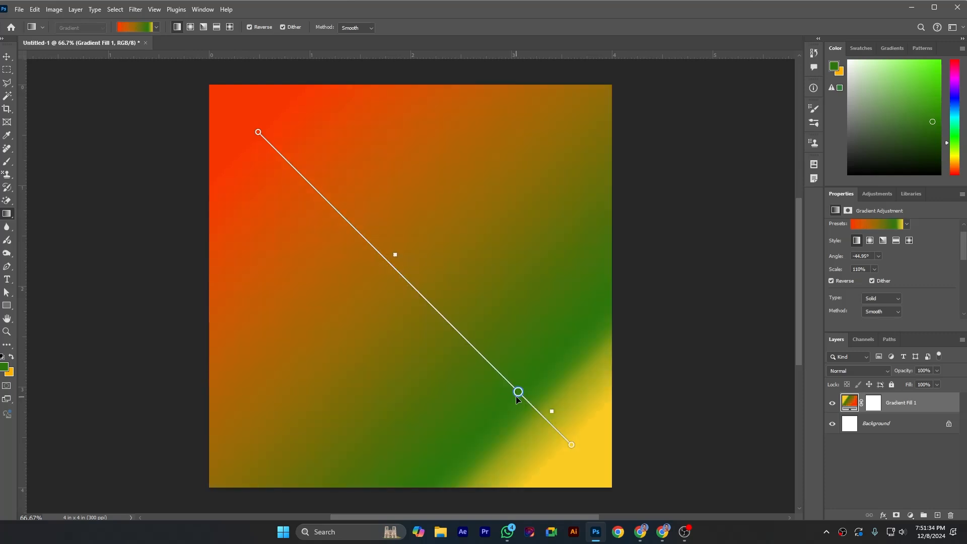
left_click_drag(518, 392, 498, 373)
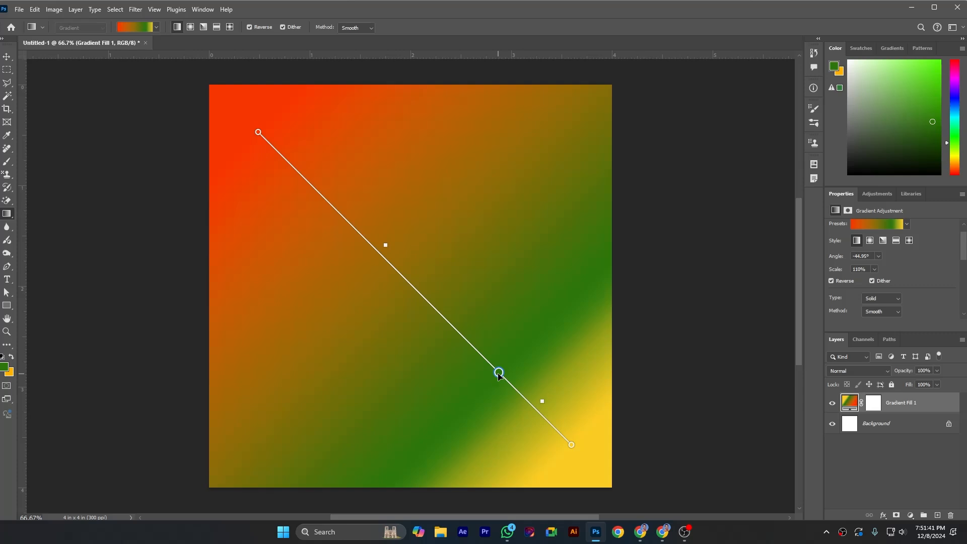
left_click_drag(498, 376, 416, 421)
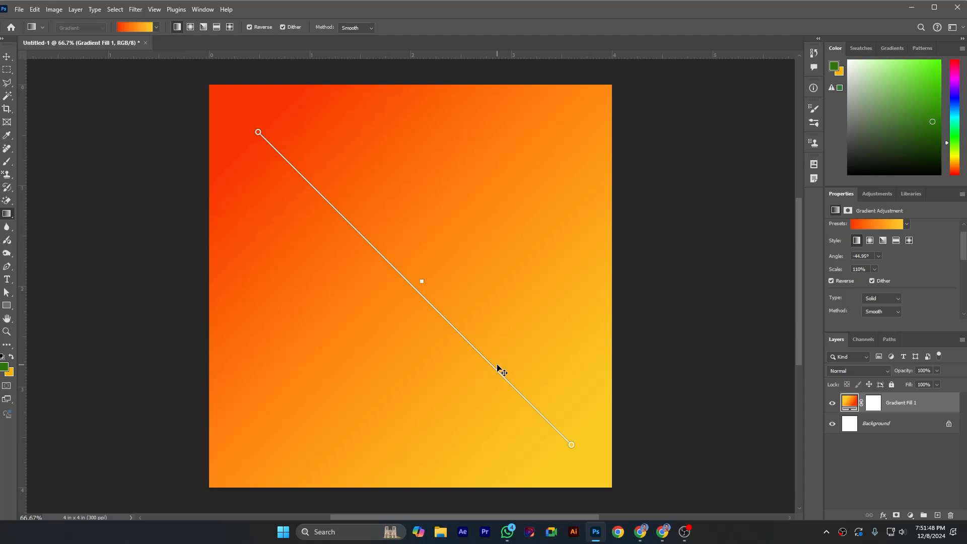
Step: Draw red-to-yellow linear gradients across the canvas in various directions and lengths, including on additional gradient fill layers
left_click_drag(470, 187, 473, 253)
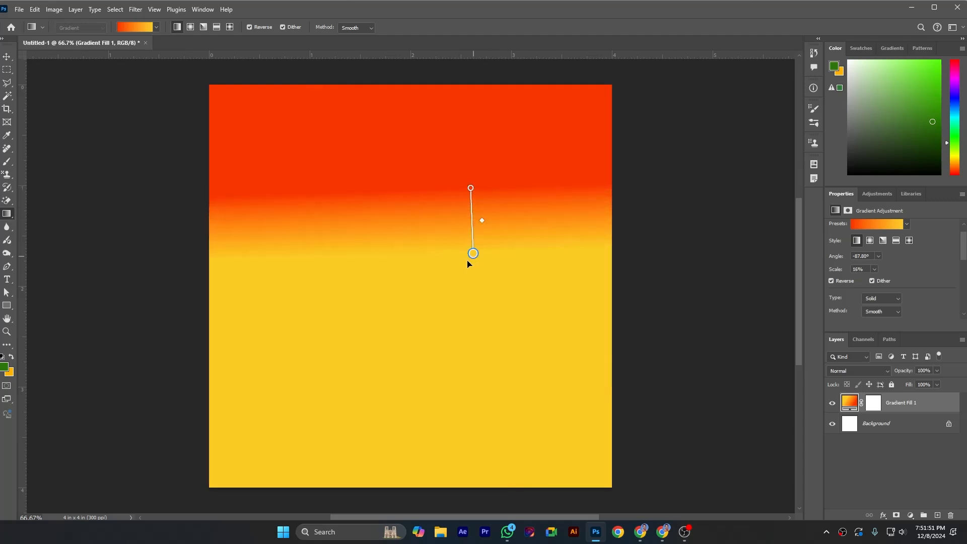
left_click_drag(309, 261, 438, 347)
left_click_drag(311, 142, 507, 362)
left_click_drag(510, 173, 520, 298)
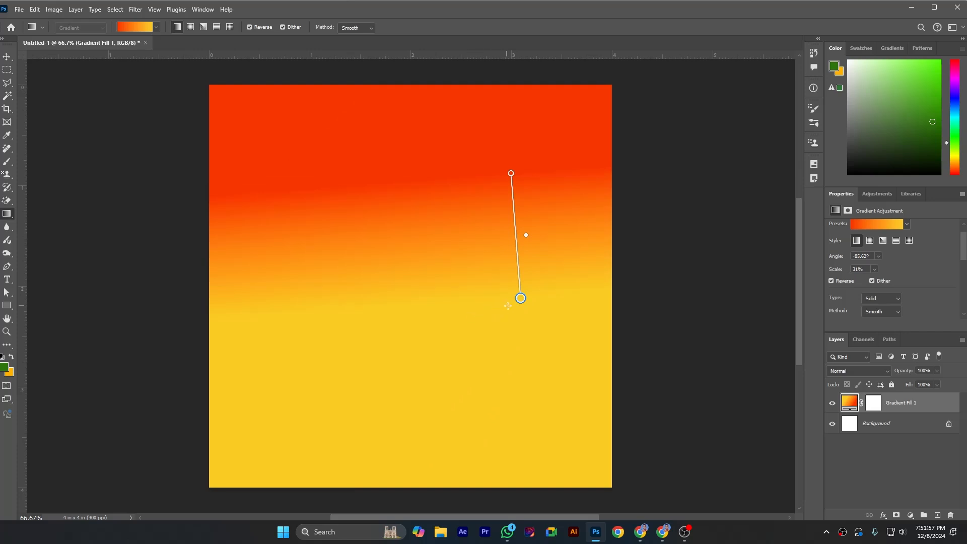
left_click_drag(516, 297, 244, 247)
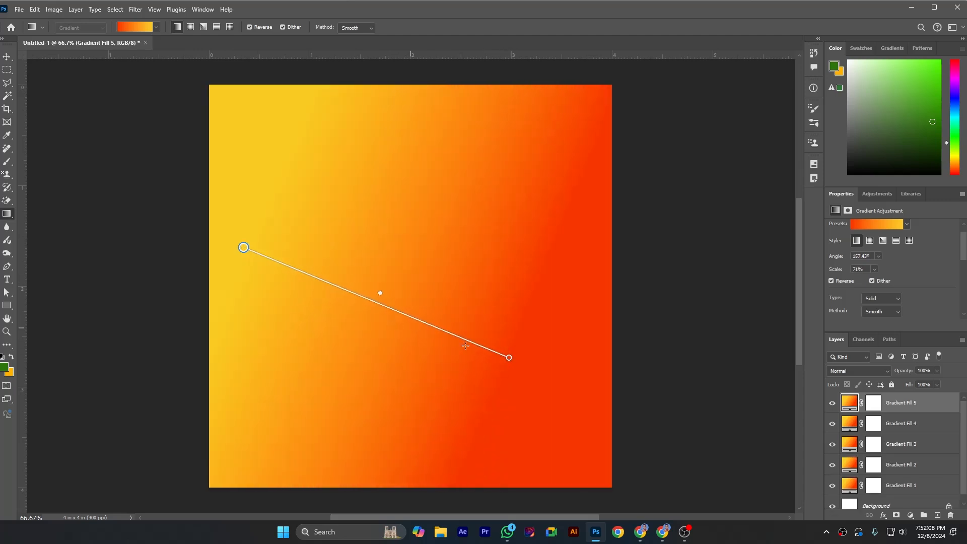
left_click_drag(246, 253, 437, 208)
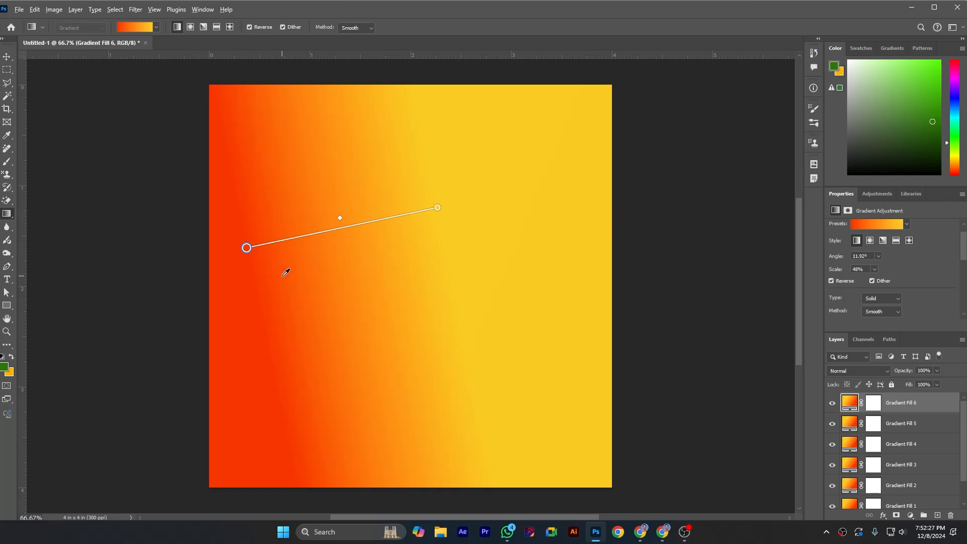
Step: Try recolouring the gradient's yellow stop with red sampled from the canvas, and undo the change
left_click(437, 208)
left_click(287, 283)
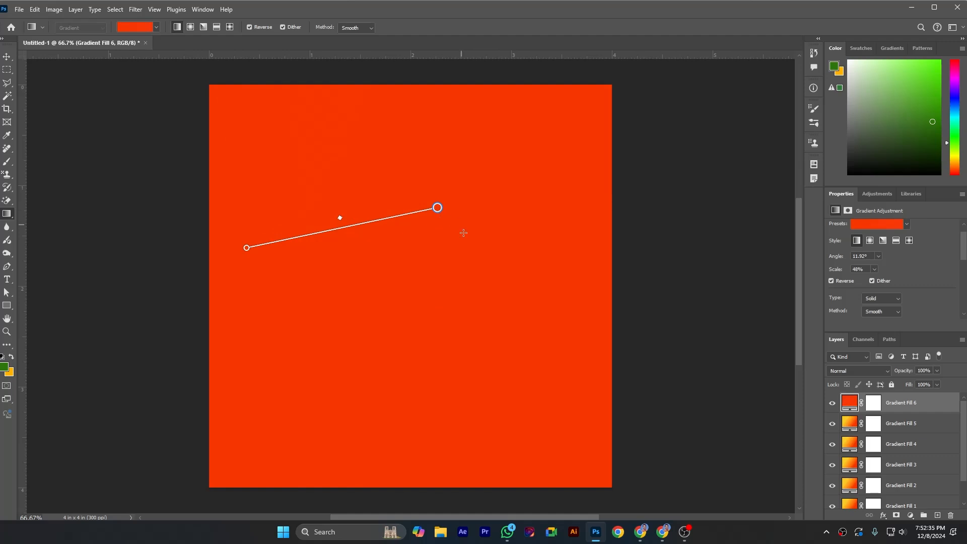
key("ctrl+z")
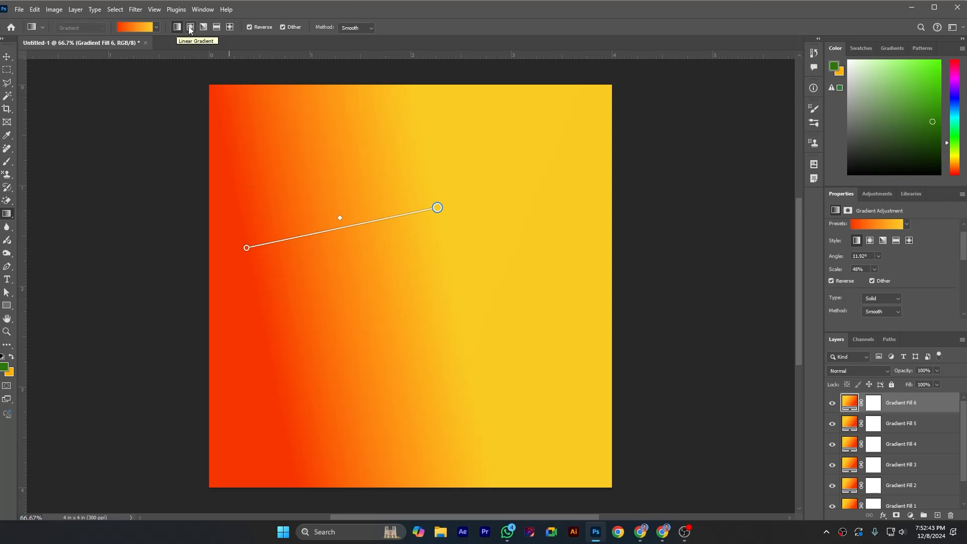
Step: Reposition both gradient endpoints so the line runs almost vertically, with yellow near the canvas top and red in the lower part
left_click_drag(437, 207, 419, 147)
left_click_drag(246, 248, 416, 386)
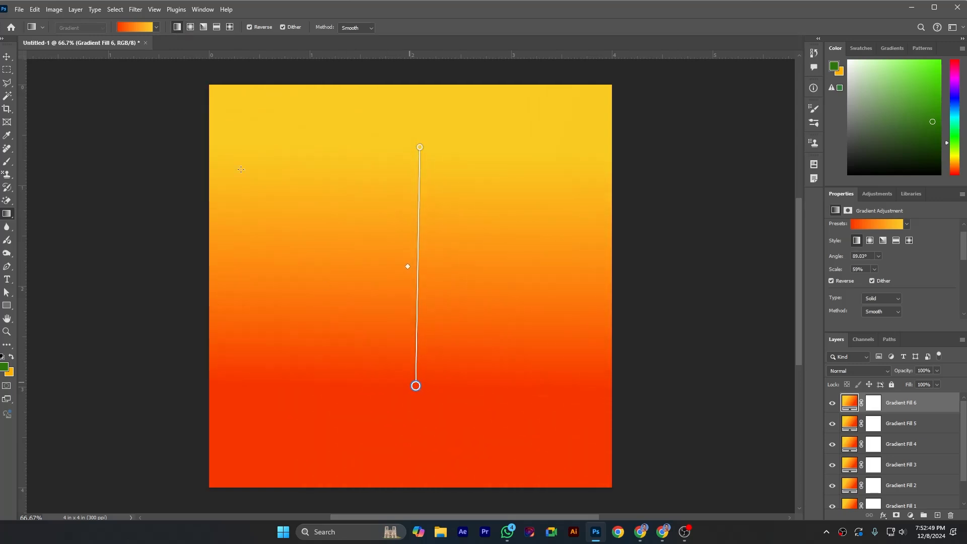
Step: Change the gradient style to Radial centred near the middle of the canvas, followed by the Angle style with its centre nudged slightly
left_click(191, 28)
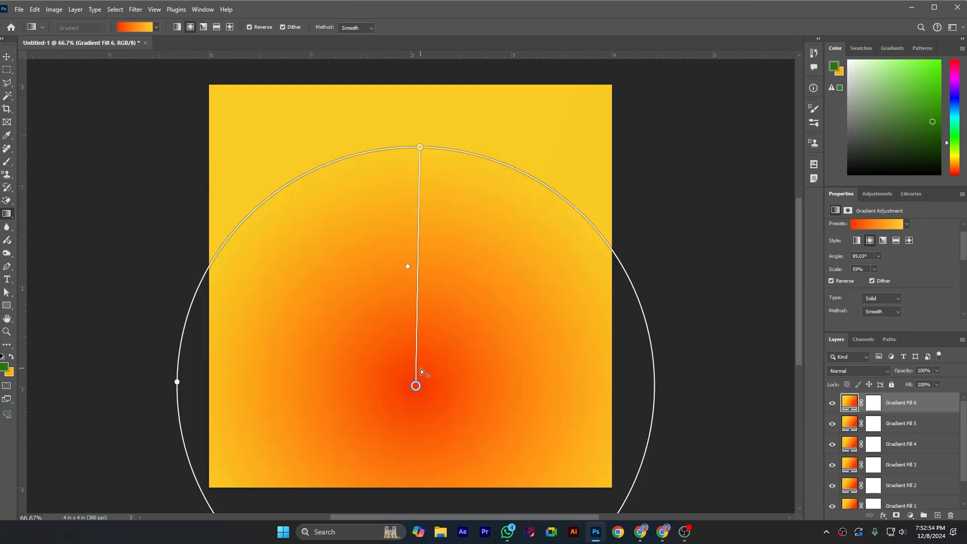
left_click_drag(416, 385, 405, 295)
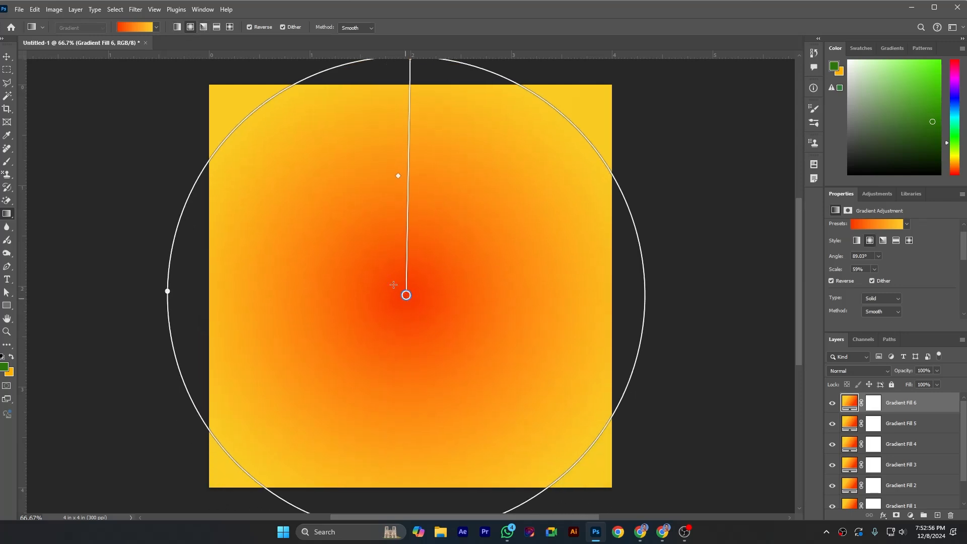
left_click(204, 28)
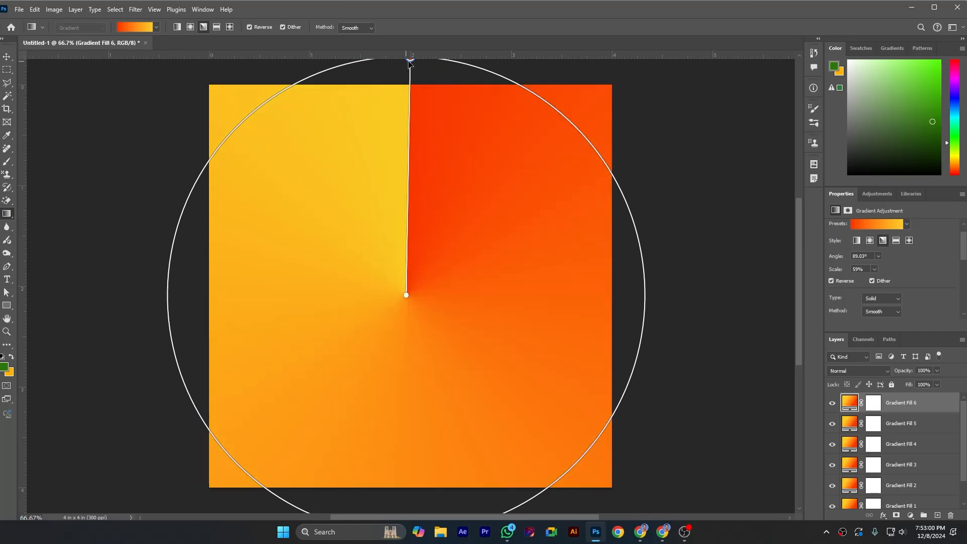
mouse_move(407, 297)
left_mouse_down()
mouse_move(392, 297)
mouse_move(405, 297)
left_mouse_up()
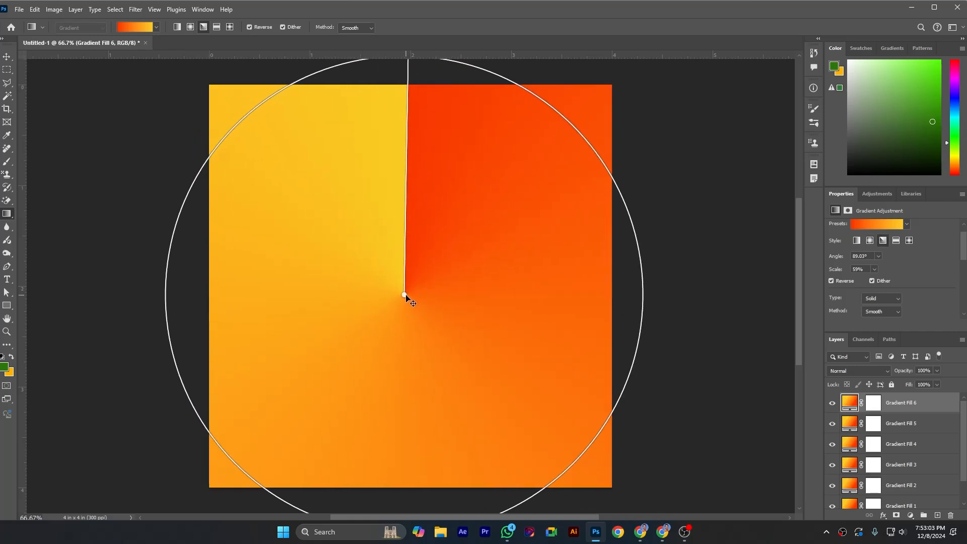
Step: Switch the gradient to the Reflected style, reposition it and shorten its line to a scale of about 29%
left_click(217, 27)
left_click_drag(408, 309, 412, 363)
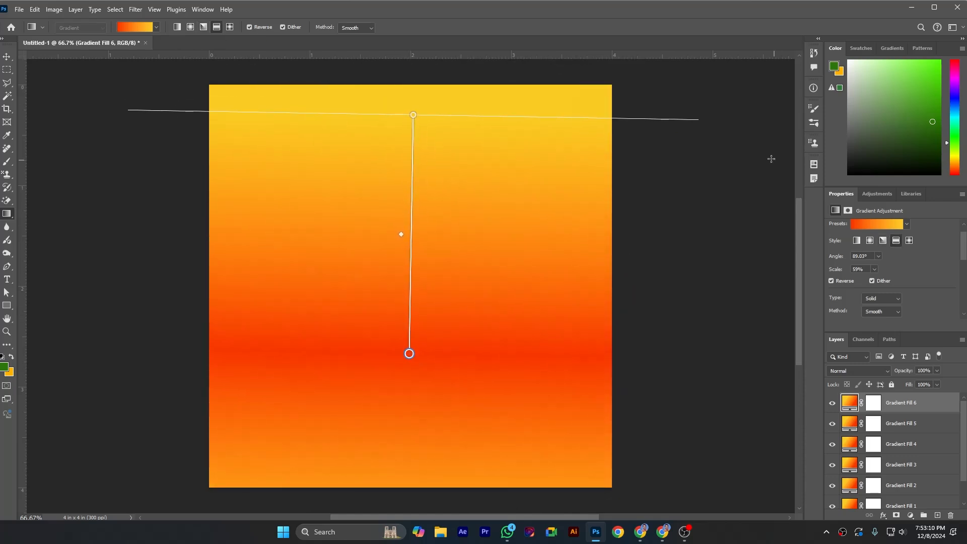
left_click_drag(413, 115, 373, 210)
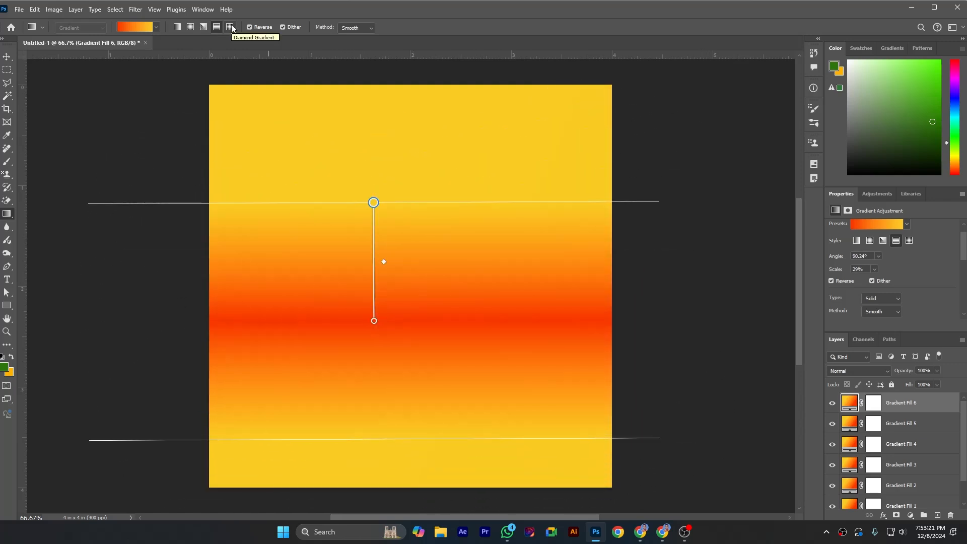
Step: Switch the gradient to the Diamond style, centre it on the canvas and enlarge it to a scale of about 40%
left_click(230, 27)
left_click_drag(374, 321, 406, 281)
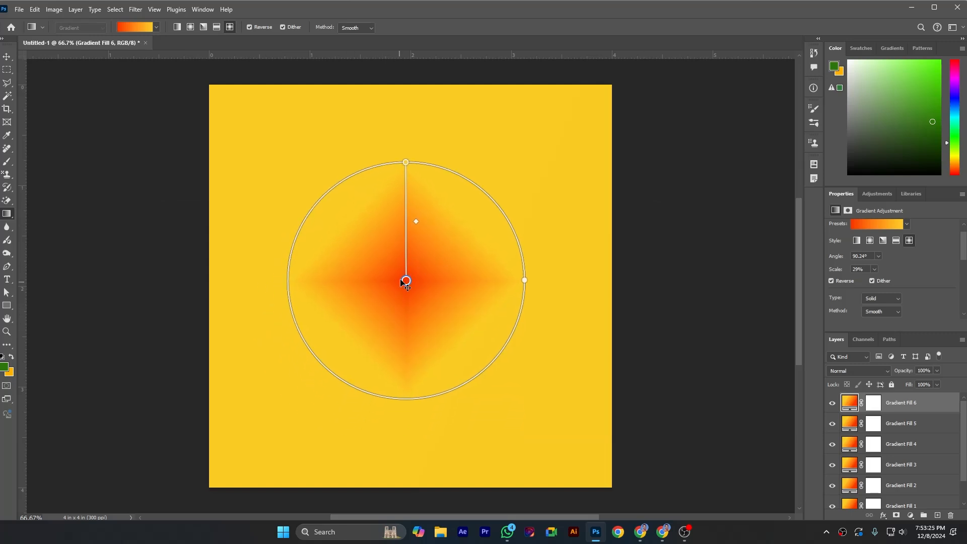
left_click_drag(406, 162, 407, 120)
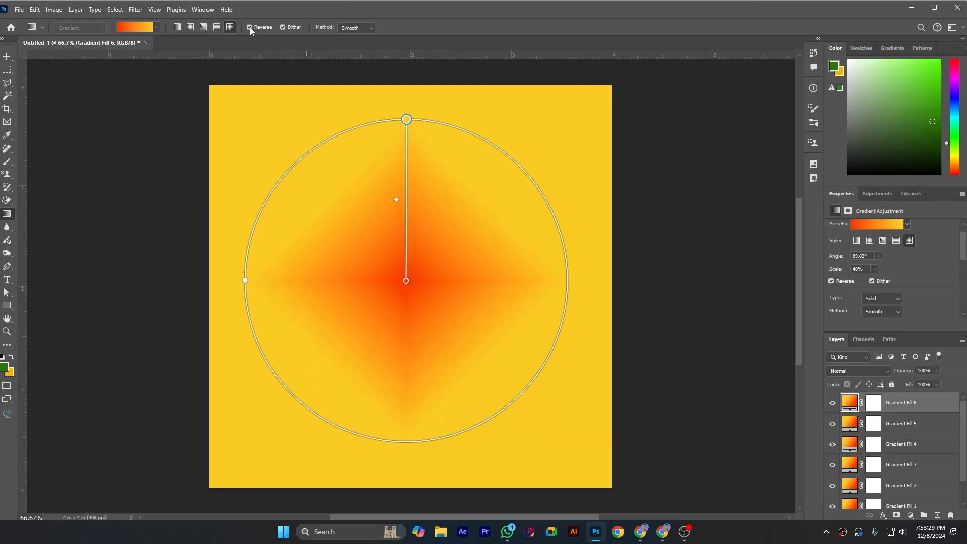
Step: Turn the gradient's Reverse option off to swap its colours, and turn it back on
left_click(250, 27)
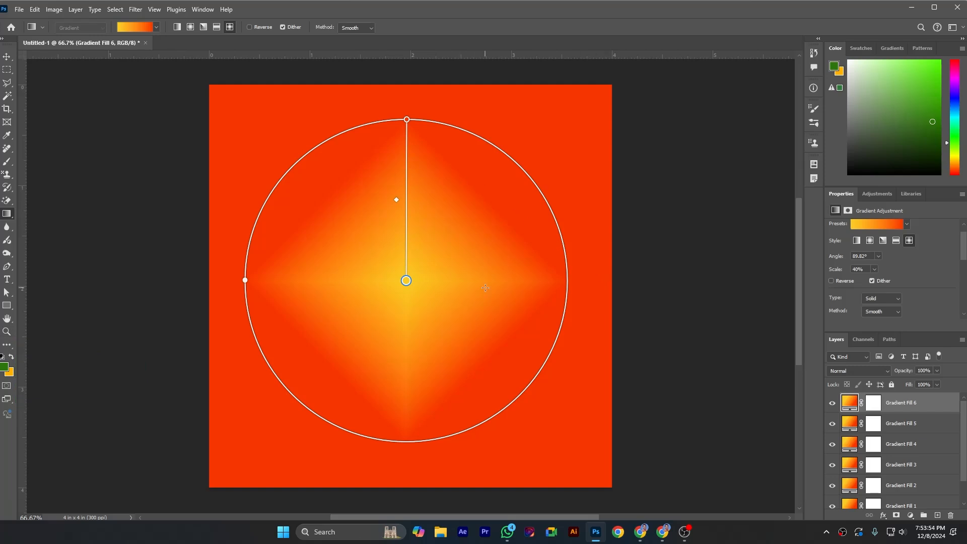
left_click(249, 27)
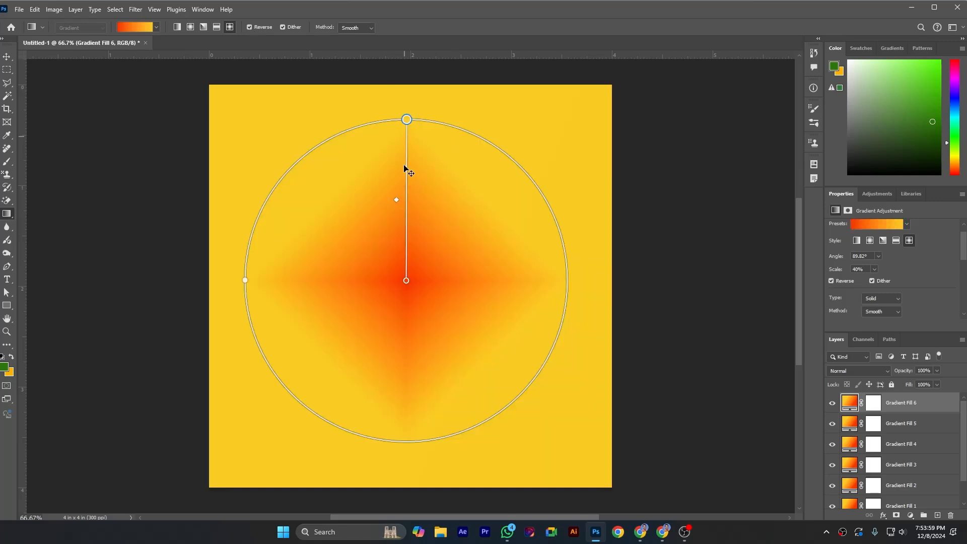
Step: Set the gradient's method to Perceptual, and switch it to a Linear gradient with a line scale of about 54%
left_click(357, 27)
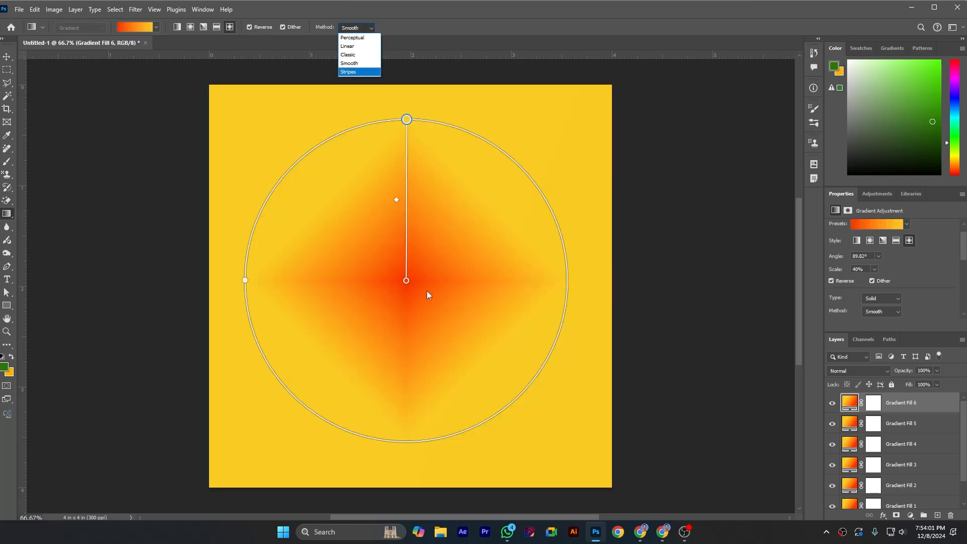
left_click(352, 37)
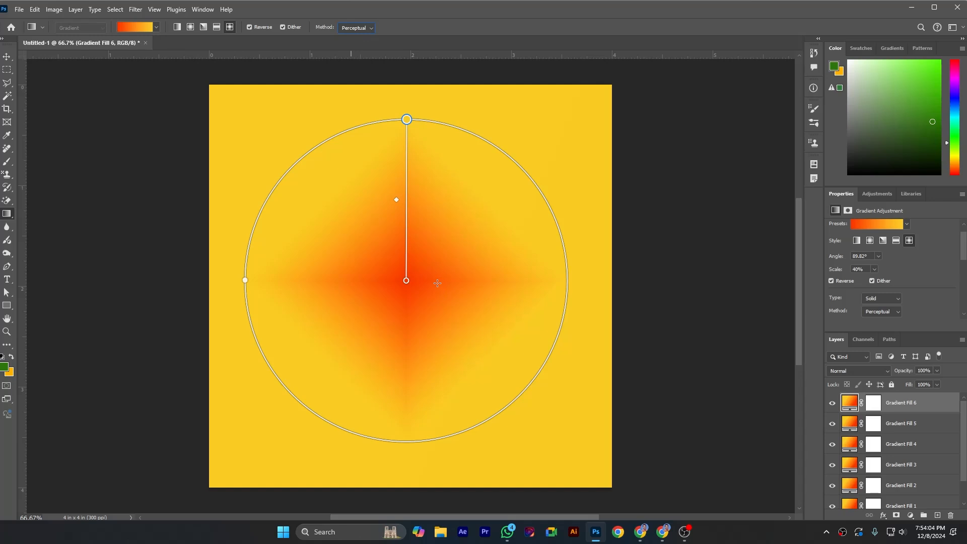
left_click(177, 26)
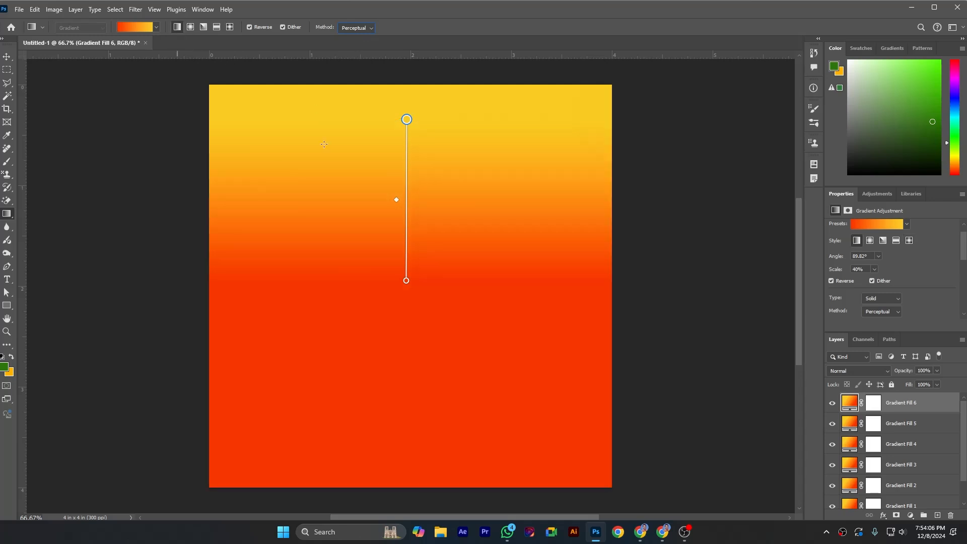
left_click_drag(407, 280, 406, 338)
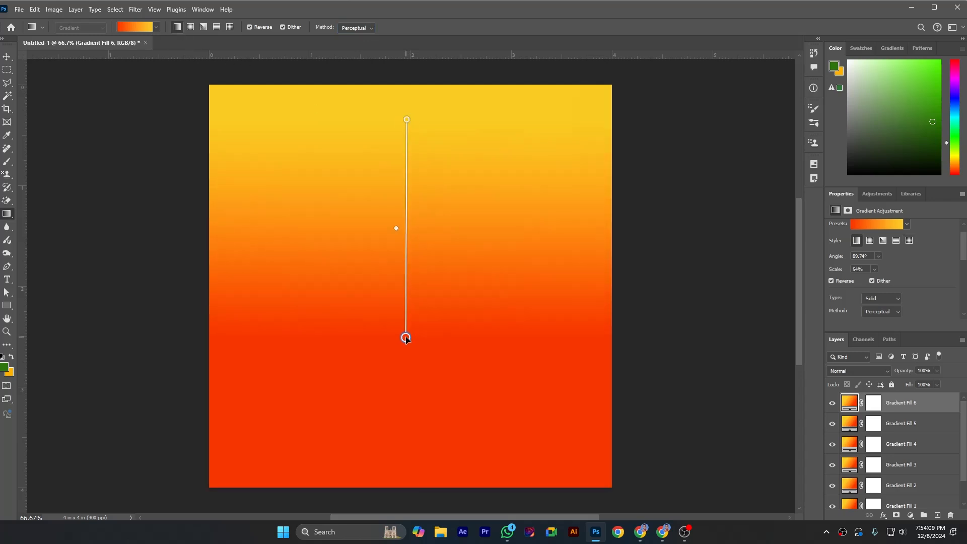
Step: Compare the Perceptual, Linear, Classic and Smooth interpolation methods on the linear gradient, one after another
left_click(358, 27)
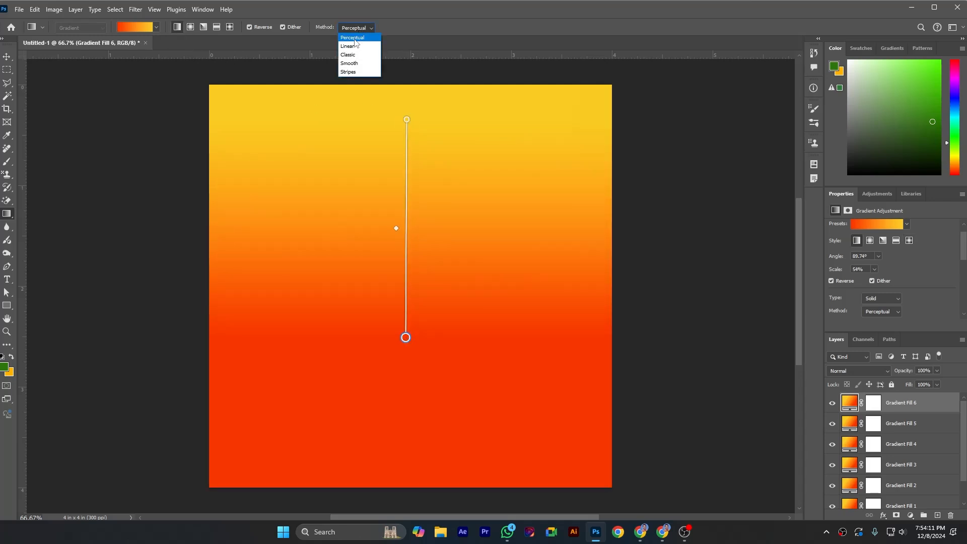
left_click(354, 40)
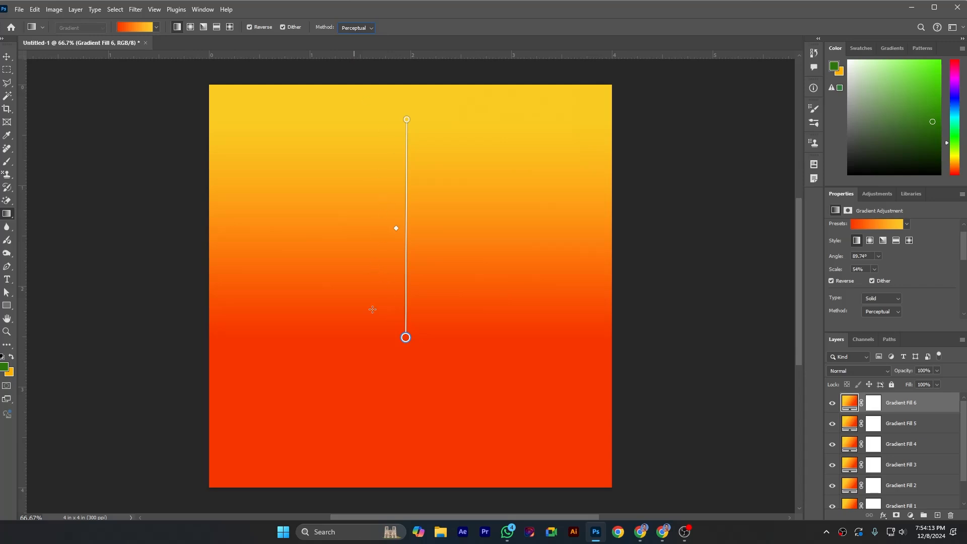
left_click(372, 28)
left_click(362, 46)
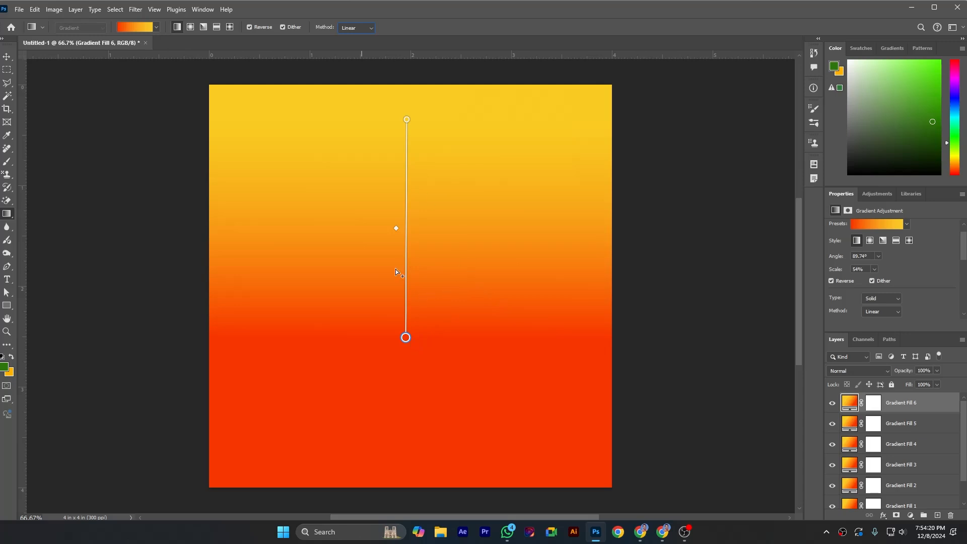
left_click(367, 28)
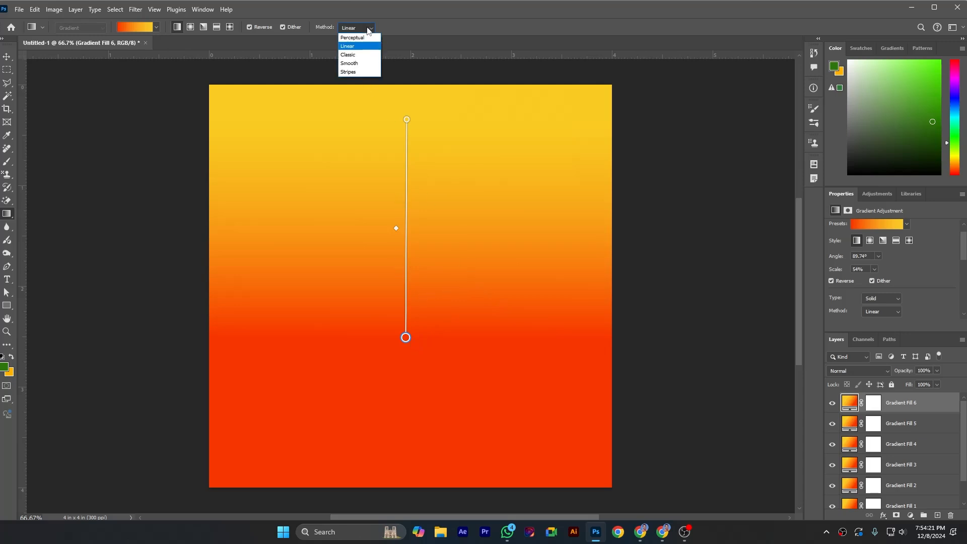
left_click(359, 55)
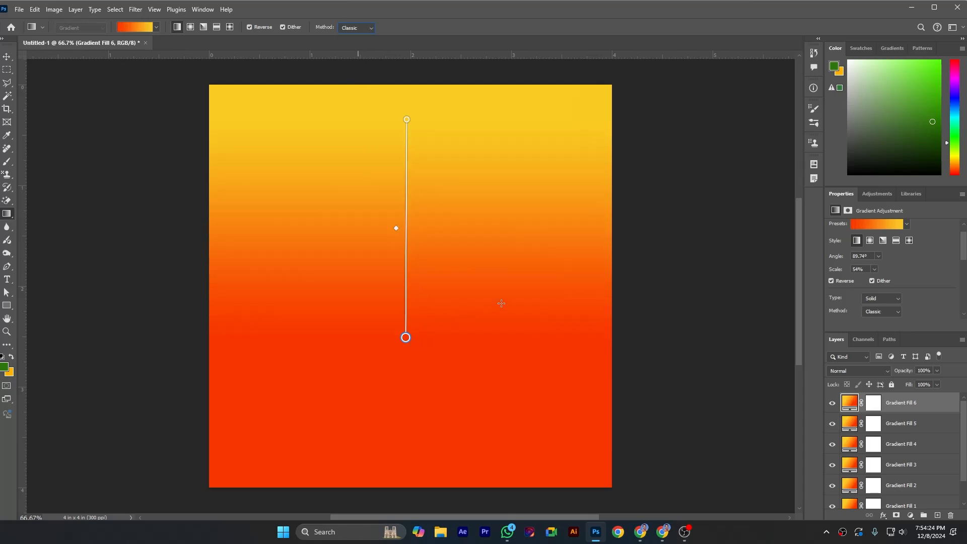
left_click(357, 27)
left_click(350, 65)
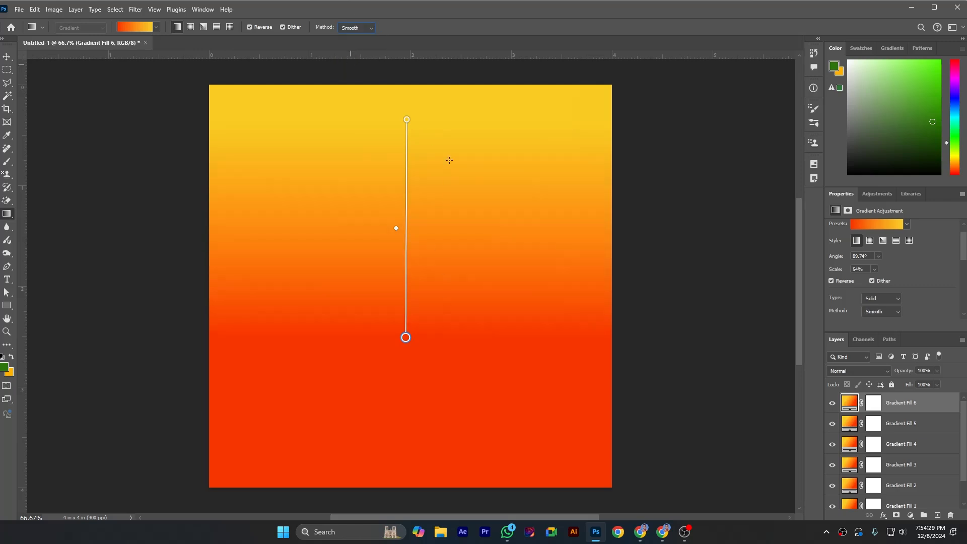
Step: Set the gradient's method to Stripes and shorten its line to a scale of about 41%
left_click(353, 28)
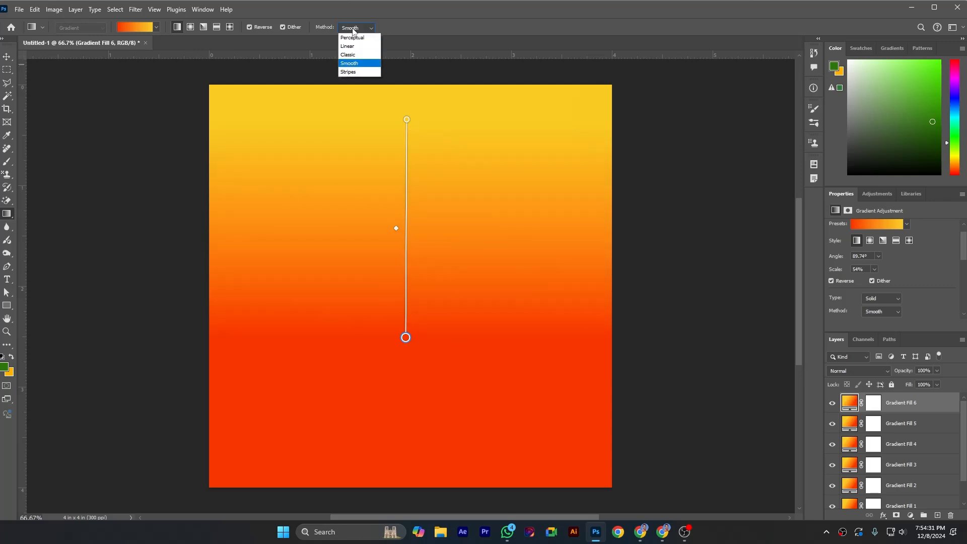
left_click(355, 73)
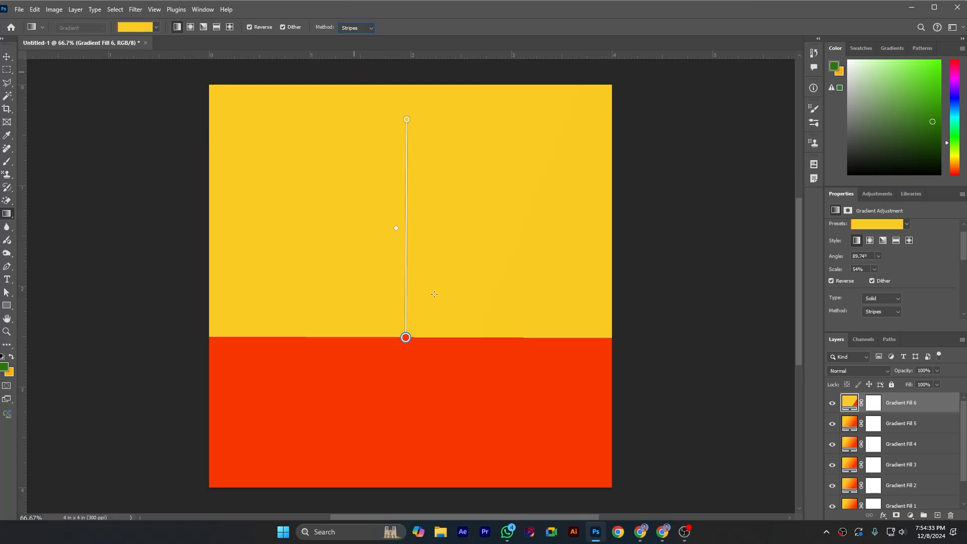
left_click_drag(405, 337, 405, 287)
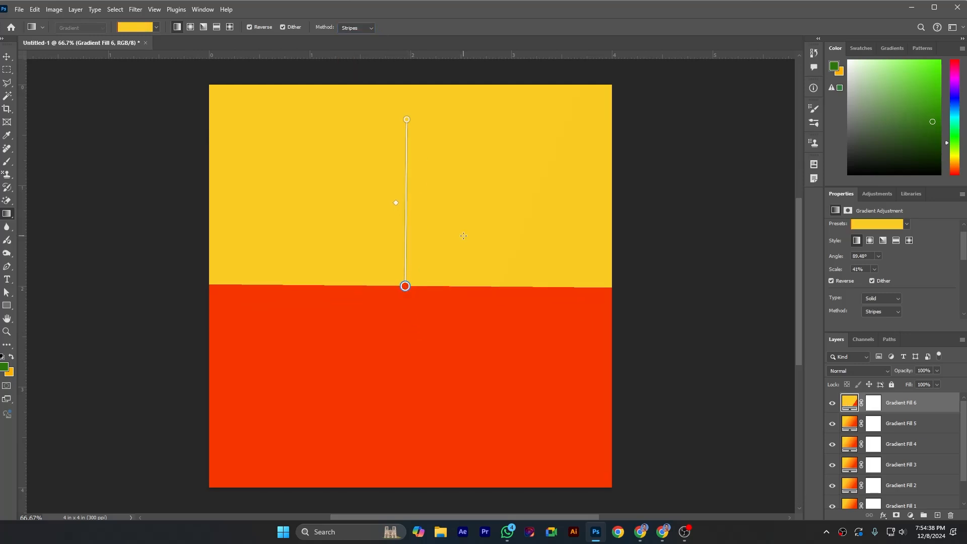
Step: Try the Noise type on the striped gradient and return the type to Solid
scroll(929, 294, "down", 2)
scroll(929, 295, "down", 1)
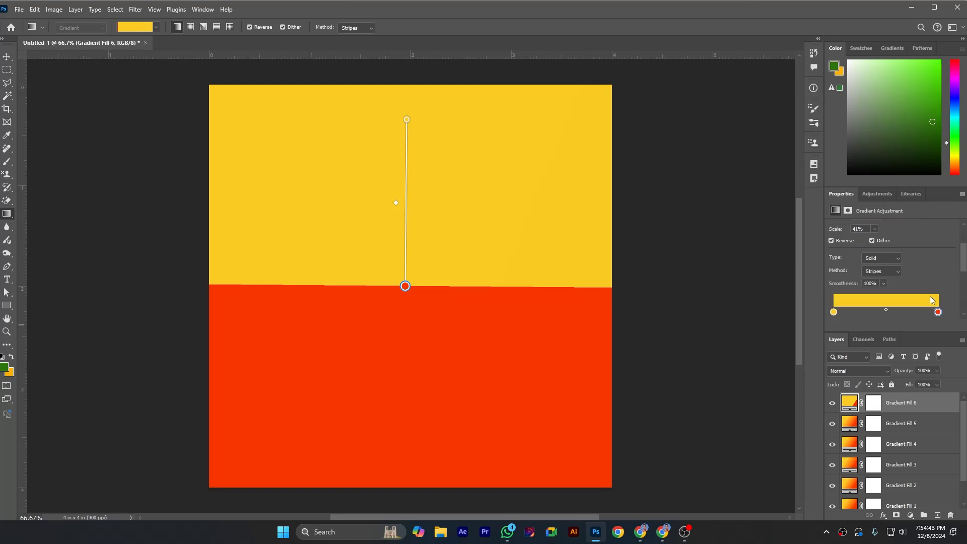
left_click(897, 260)
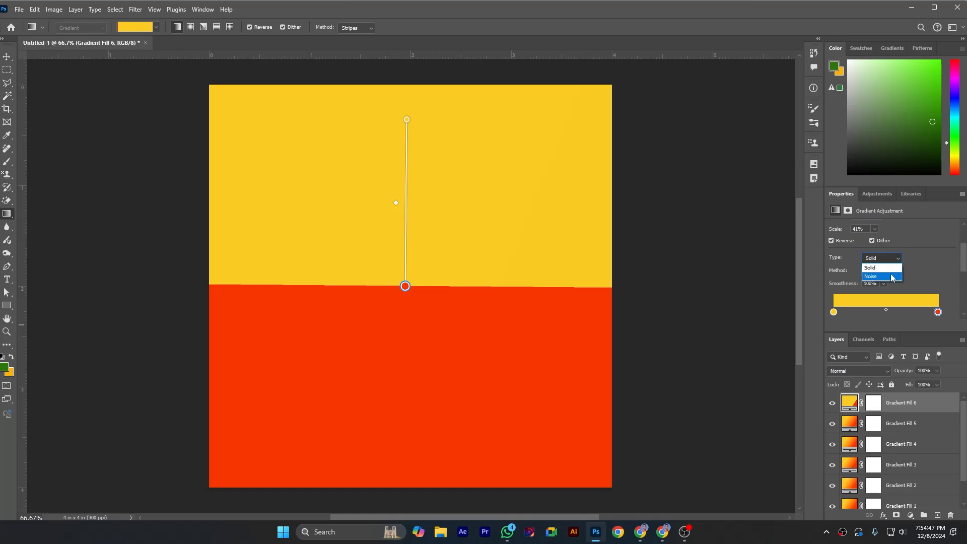
left_click(889, 276)
left_click(895, 259)
left_click(891, 267)
Step: Inspect the red colour stop's location setting and the gradient's opacity controls
scroll(937, 279, "down", 3)
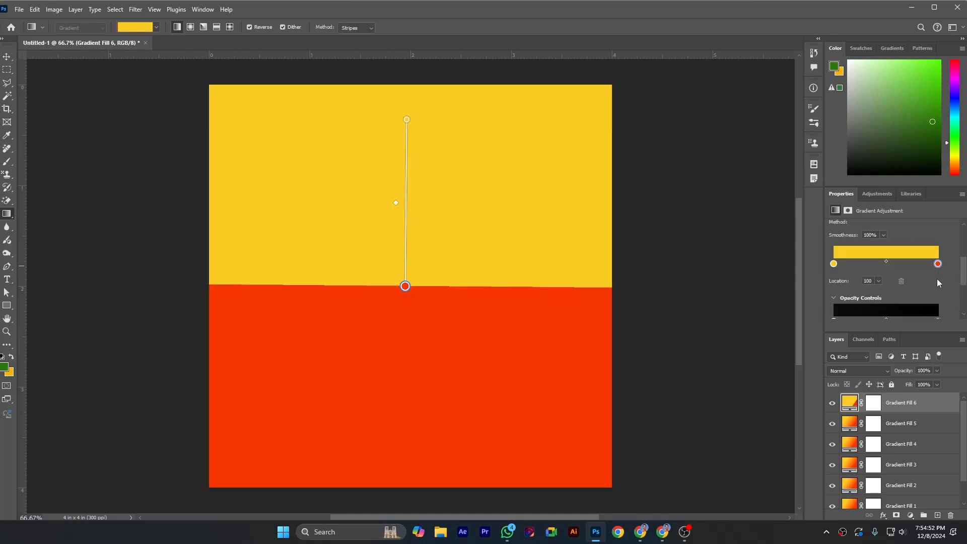
scroll(936, 279, "down", 3)
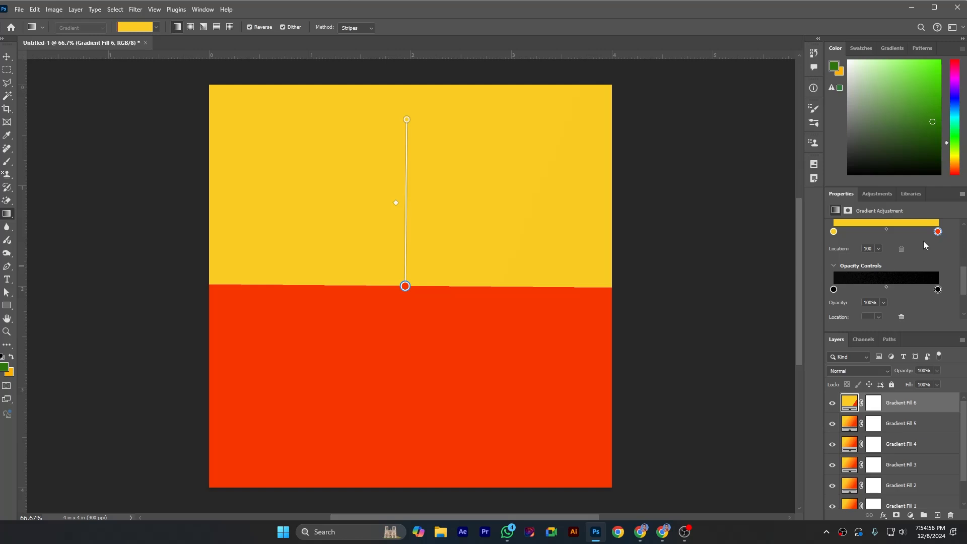
mouse_move(879, 261)
left_mouse_down()
mouse_move(849, 261)
mouse_move(883, 259)
left_mouse_up()
left_click(915, 237)
scroll(913, 264, "down", 1)
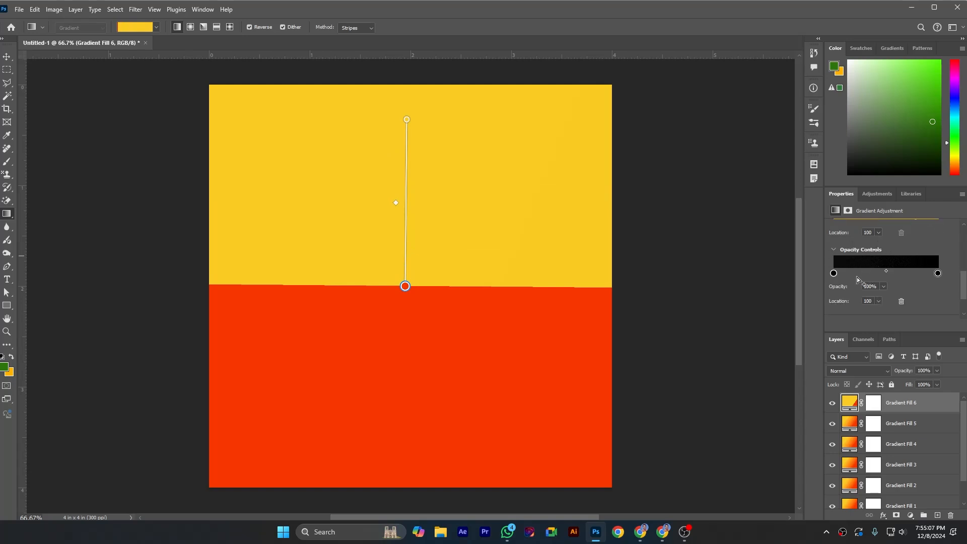
Step: Try the gradient's opacity slider and add a green colour stop between yellow and red, close to the red end
scroll(871, 279, "up", 1)
left_click(884, 303)
left_click_drag(884, 313, 921, 298)
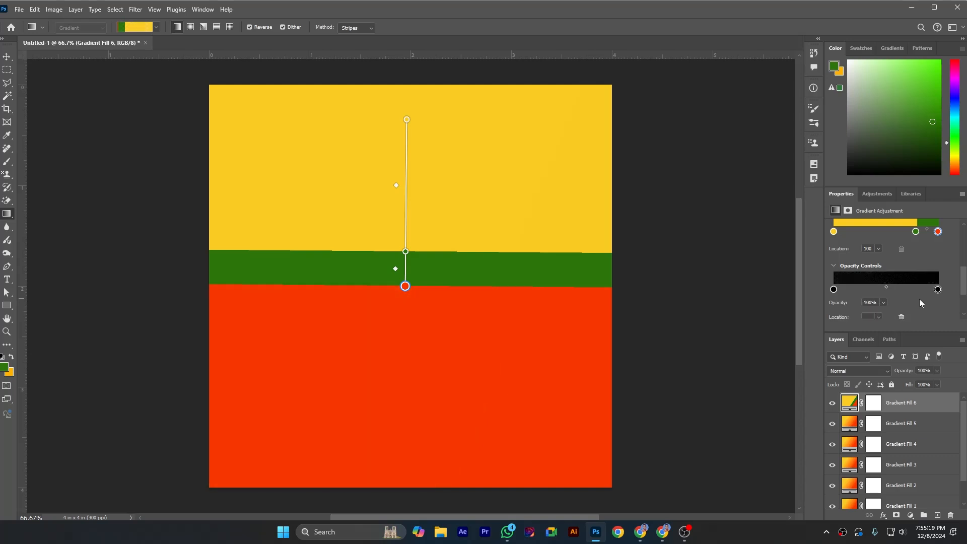
Step: Try to adjust the location of the end opacity stop in the gradient's opacity controls
scroll(919, 298, "down", 2)
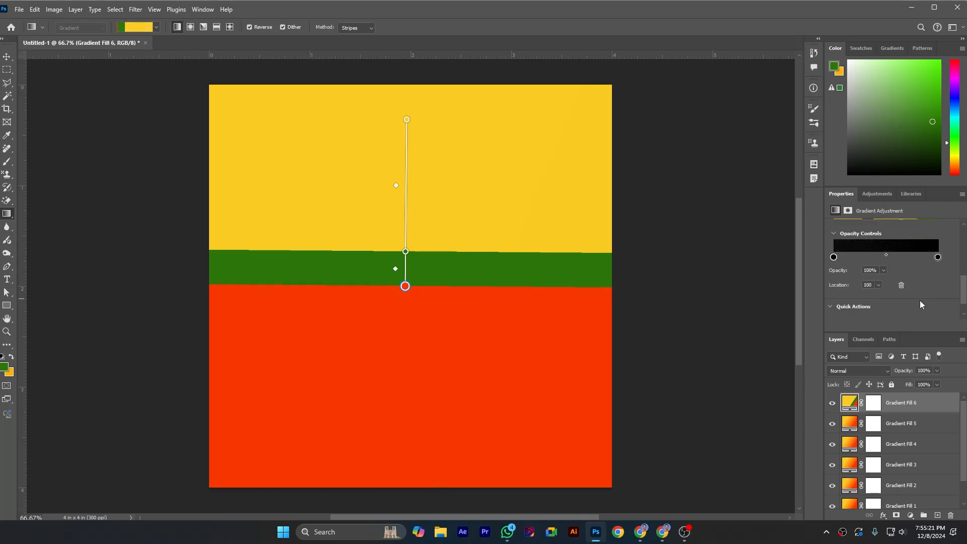
scroll(919, 300, "up", 2)
left_click(879, 301)
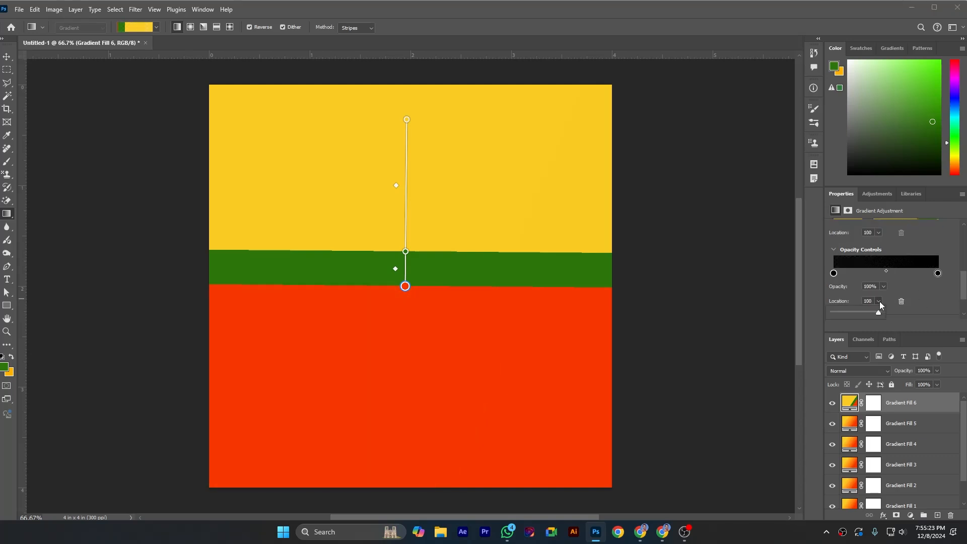
left_click_drag(878, 310, 901, 315)
Step: Set the striped gradient's angle to 0°, and change it to -180°
scroll(923, 274, "up", 5)
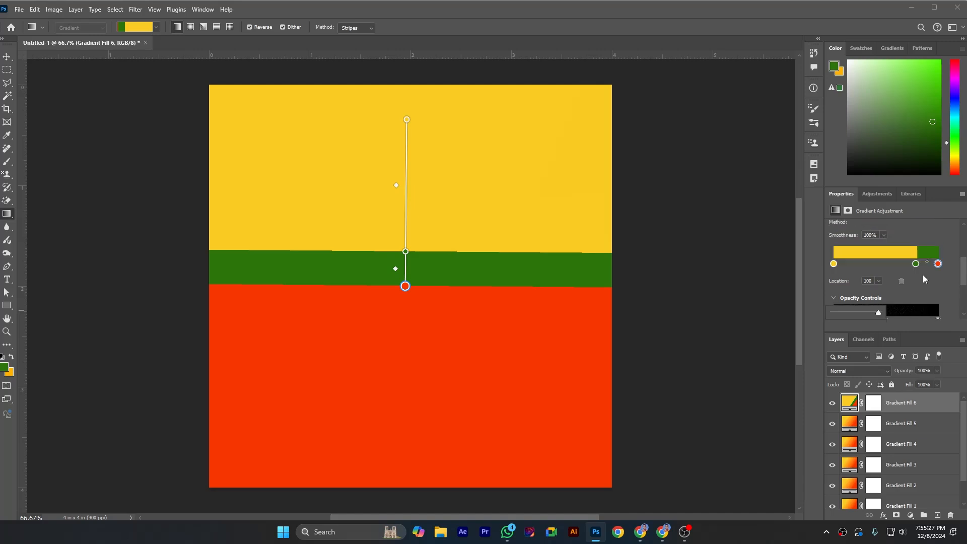
scroll(919, 280, "up", 3)
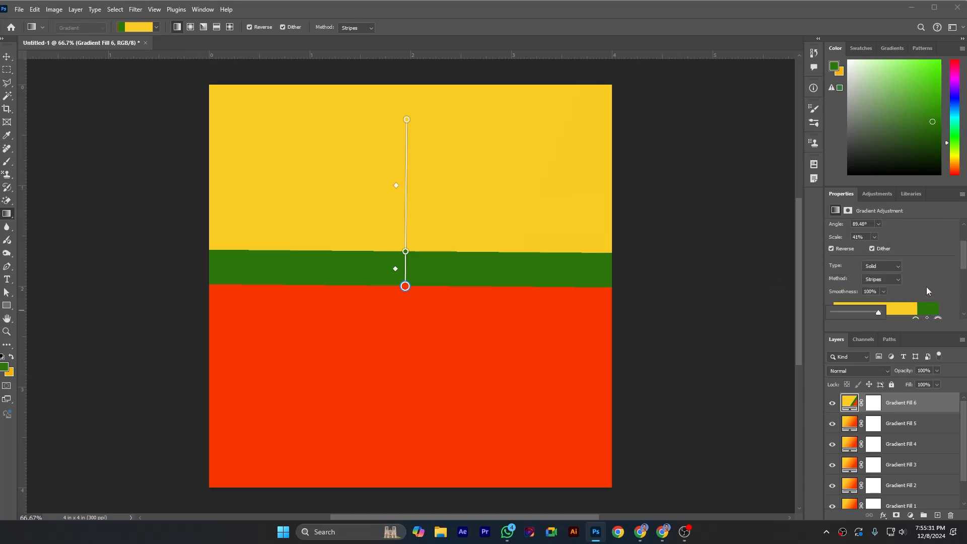
left_click(878, 255)
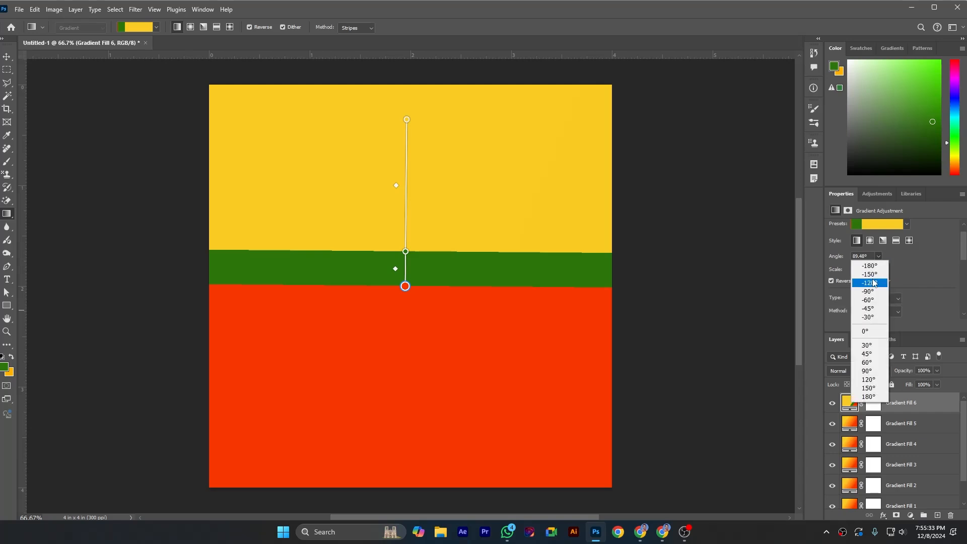
left_click(865, 331)
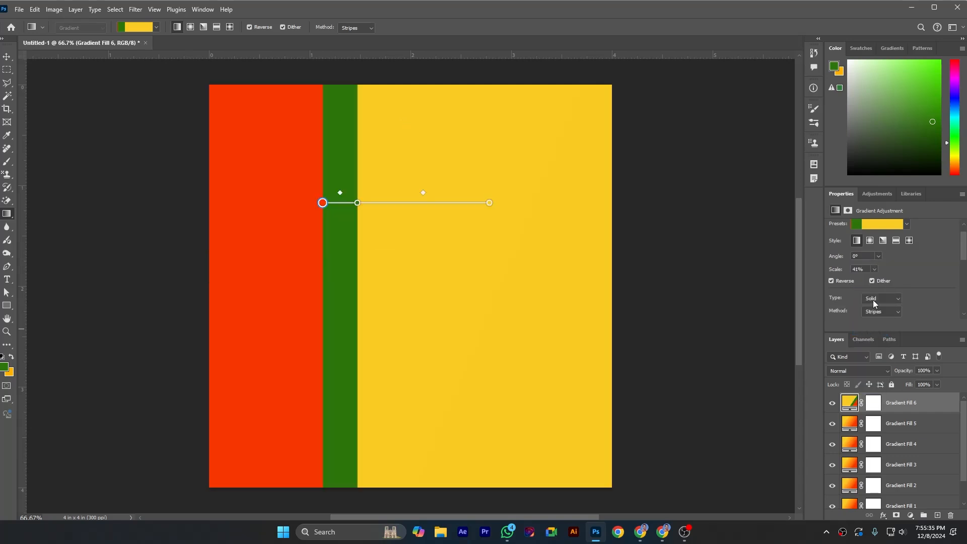
left_click(878, 256)
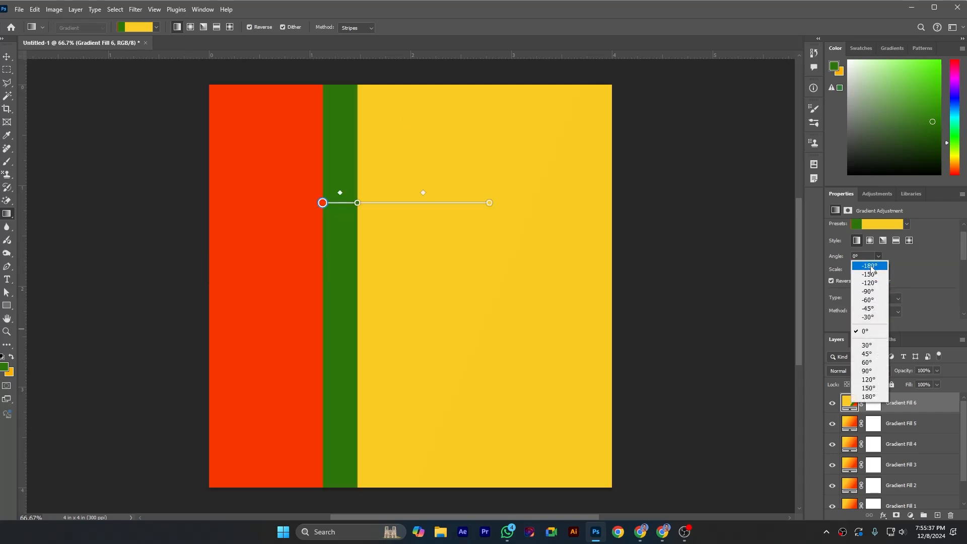
left_click(870, 266)
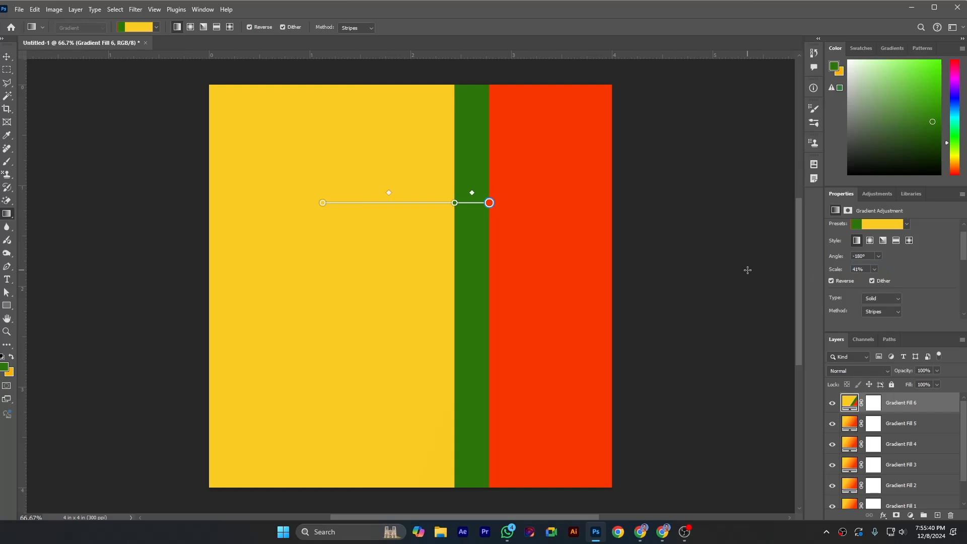